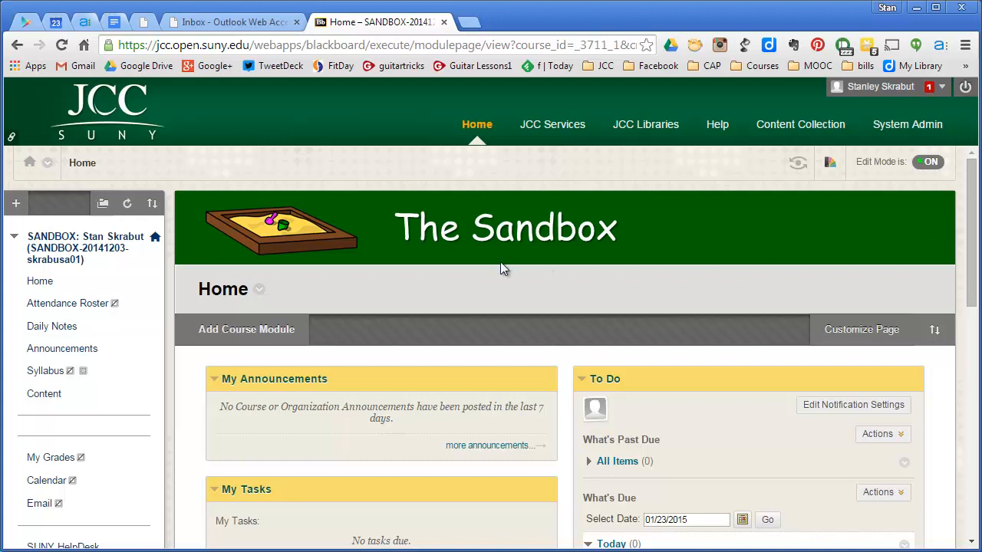
Step: In the course's Content area, start a tool link that points to the Discussion Board page
left_click(45, 395)
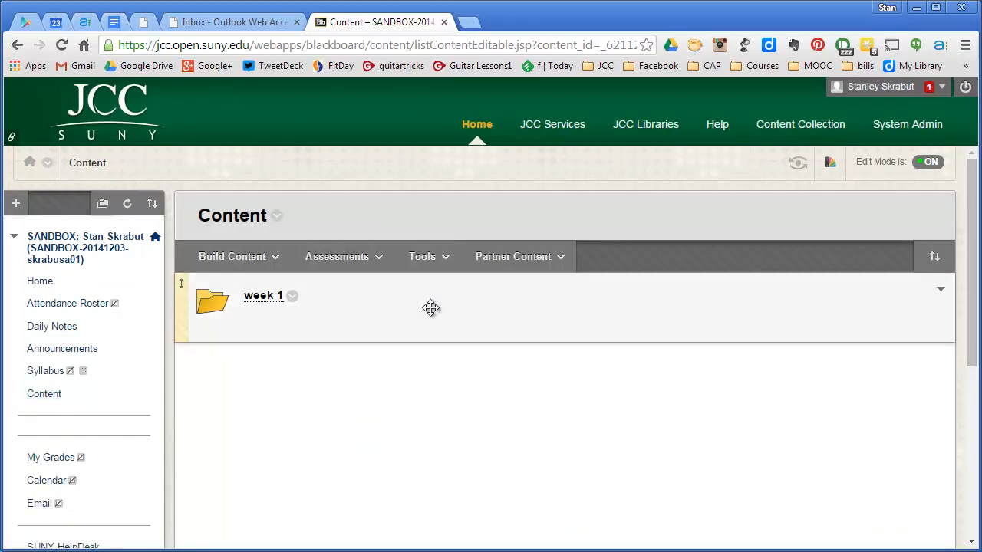
left_click(435, 258)
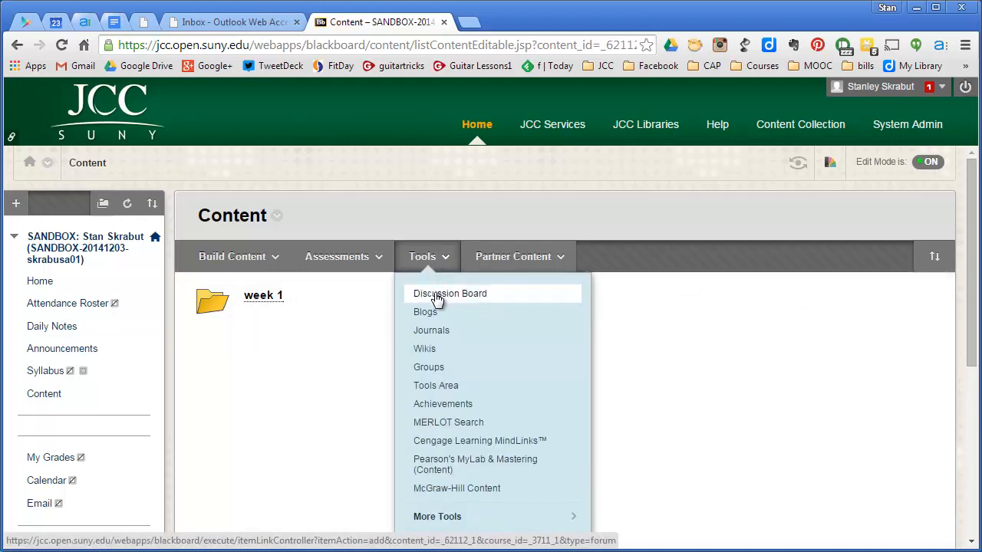
left_click(437, 297)
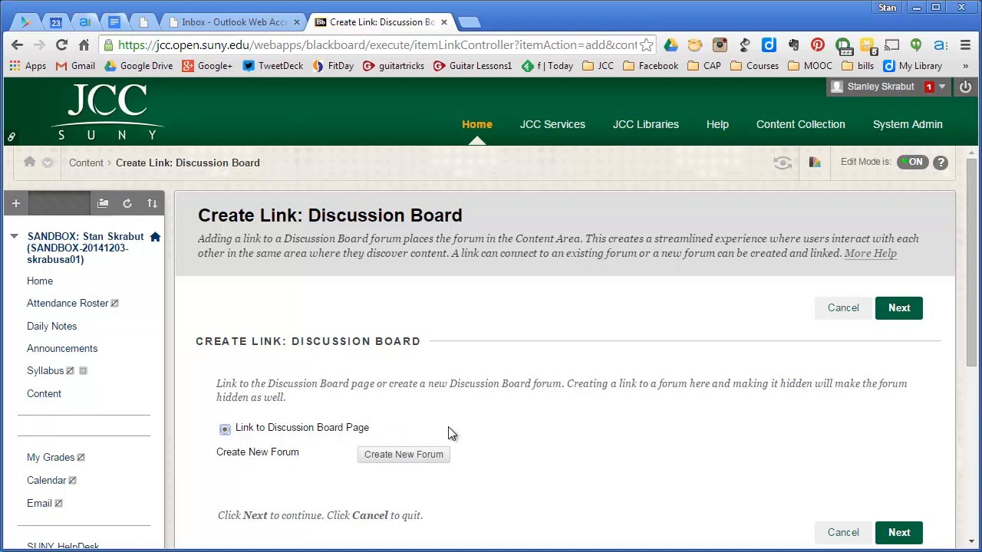
left_click(900, 308)
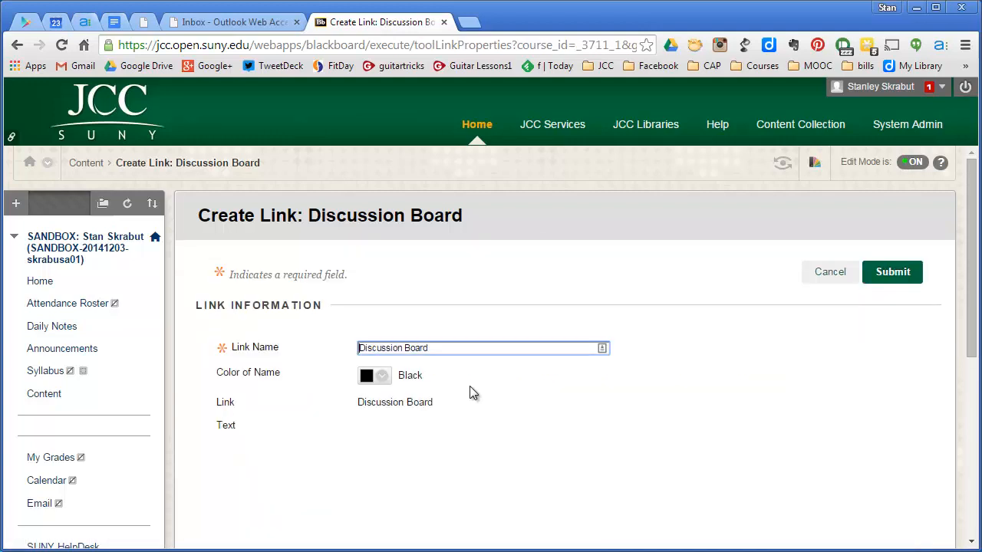
Step: Name the link "Course Discussions" and enter the description "Here is is a list of discussions."
scroll(470, 385, "down", 2)
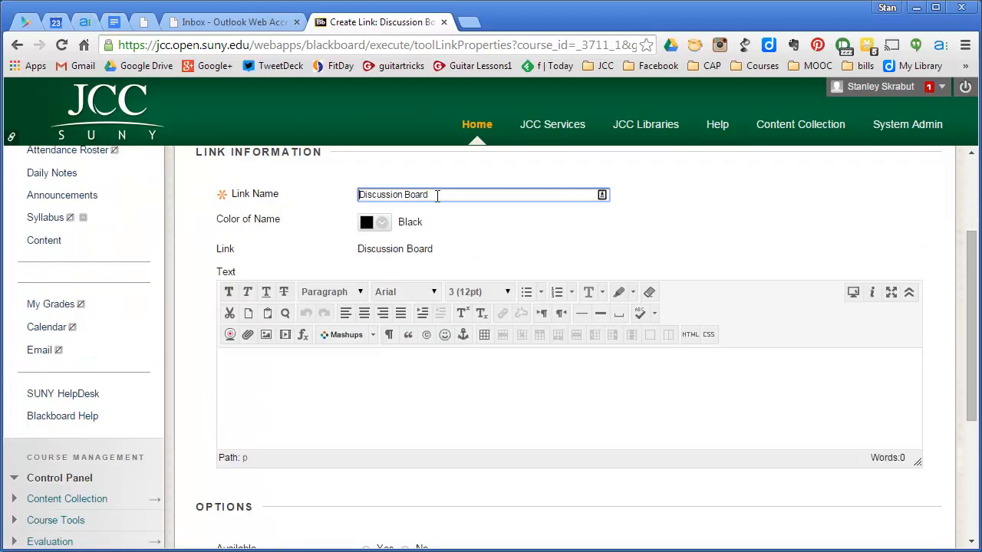
type("Courses")
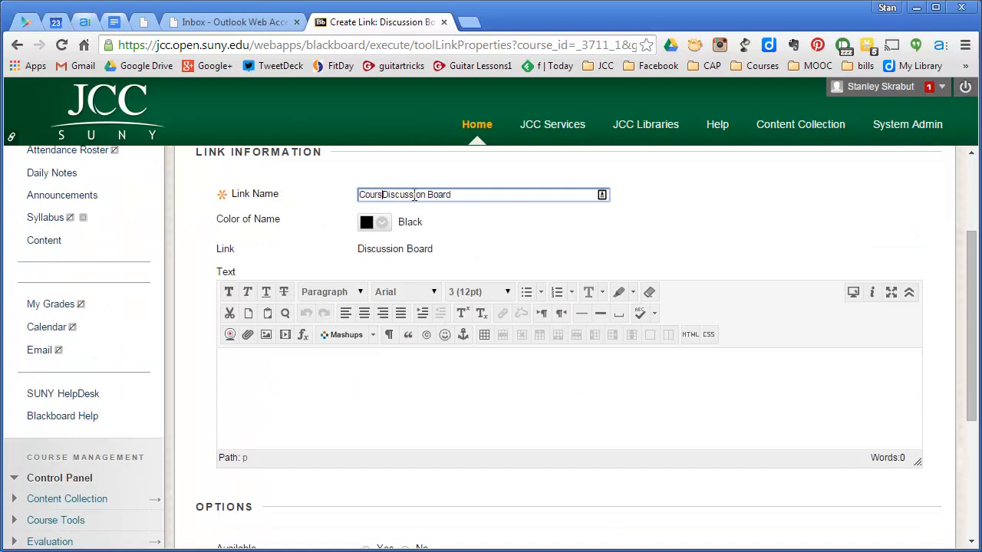
left_click(306, 375)
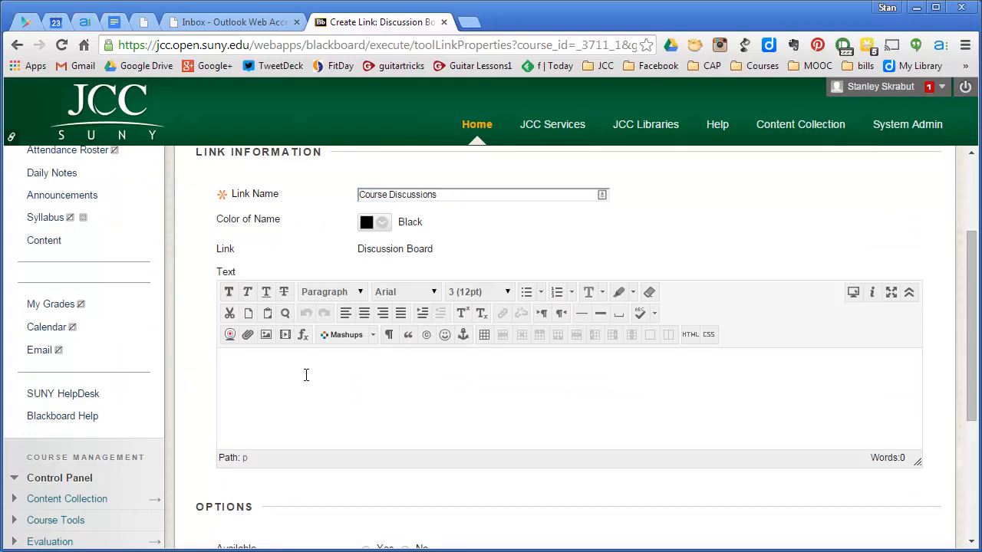
type("Here is is a le")
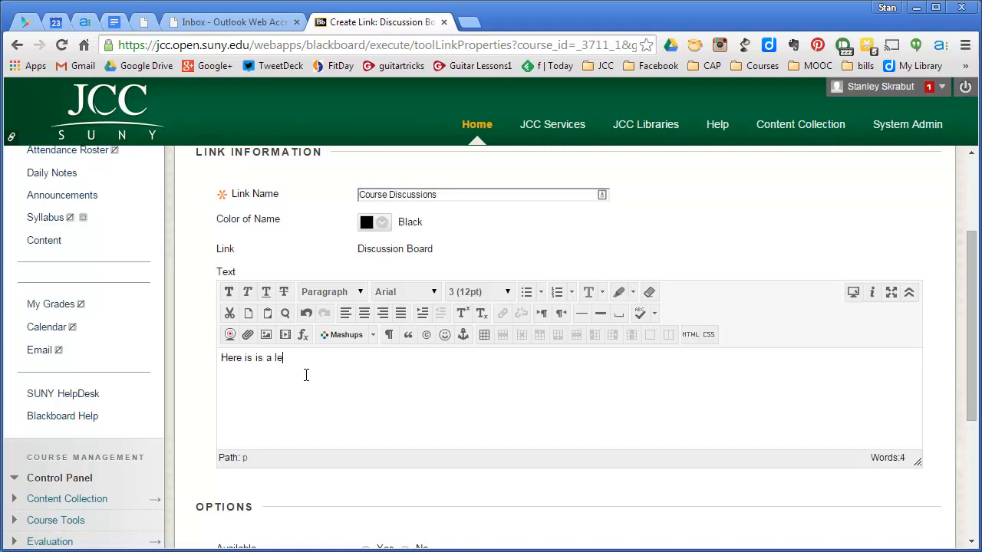
key("BackSpace")
type("ist of discussions.")
Step: Turn on tracking of the number of views for the link and submit it
scroll(456, 406, "down", 3)
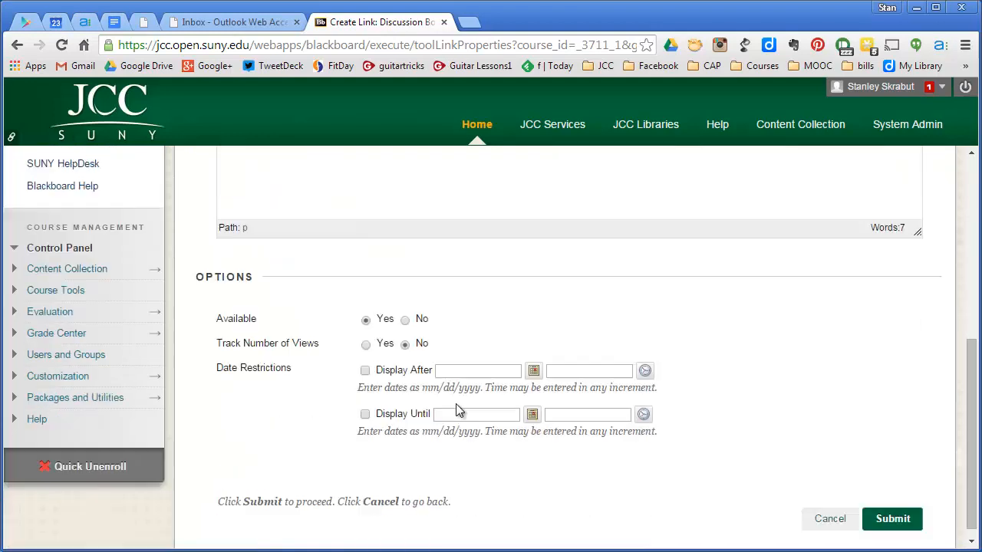
left_click(366, 345)
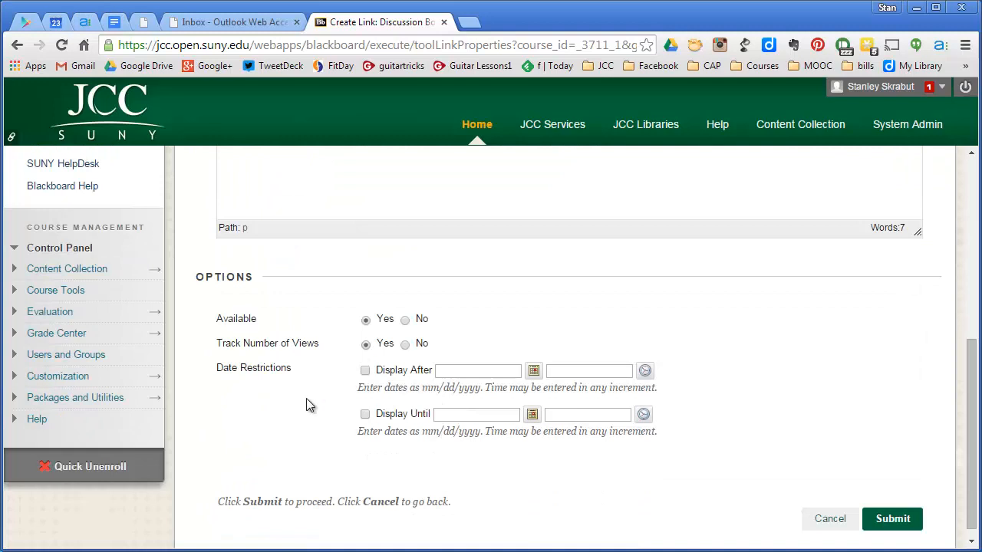
left_click(892, 519)
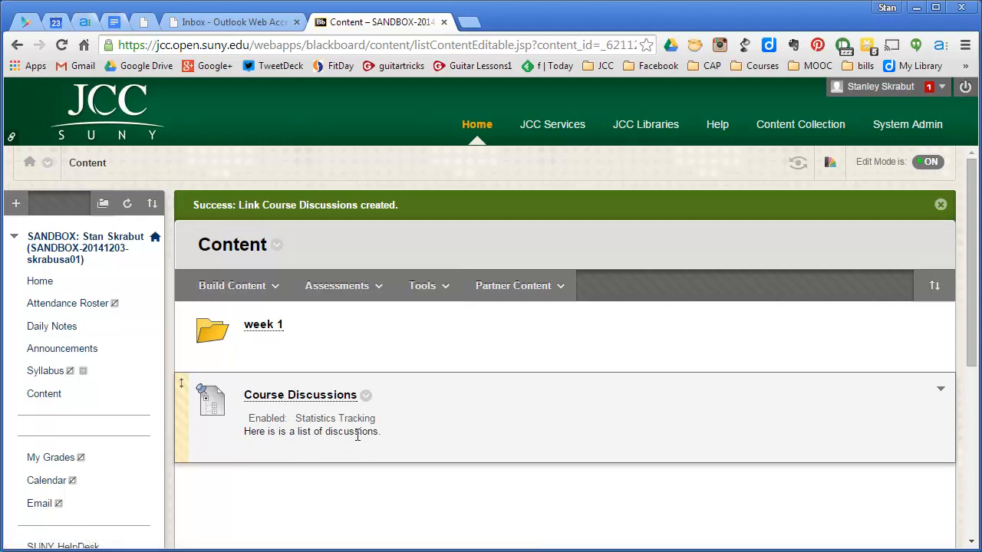
Step: Open the Course Discussions link and start a new forum named "Command Responsibility and Accountability"
left_click(281, 397)
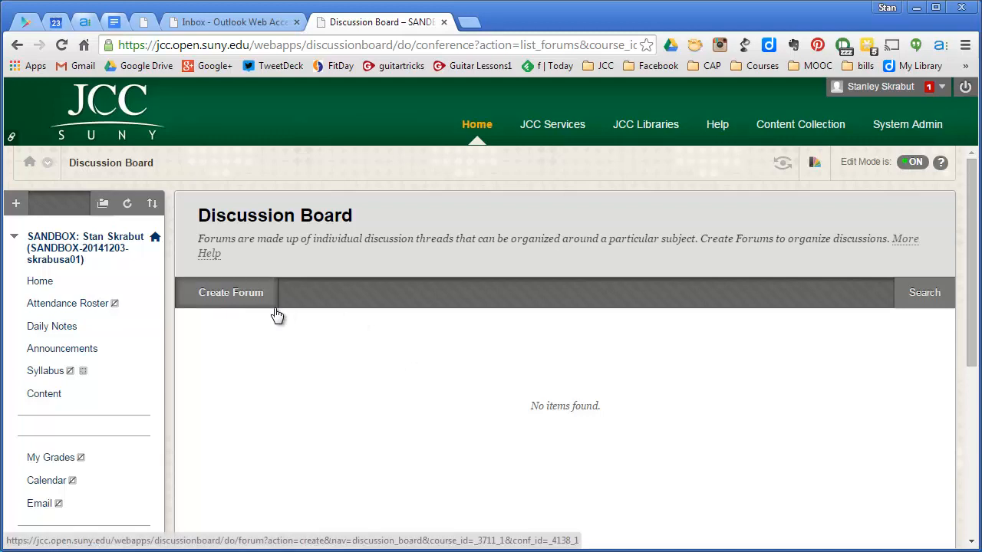
left_click(234, 295)
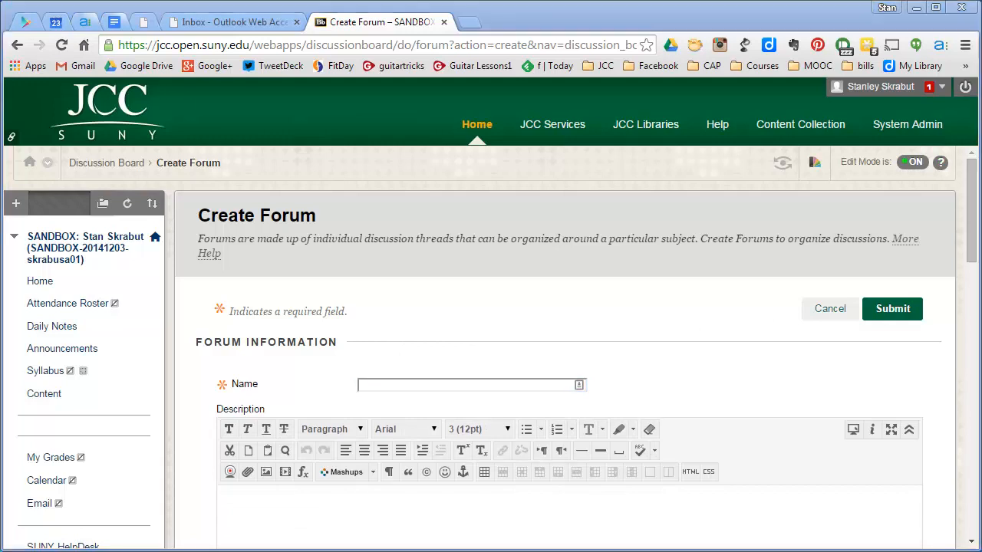
left_click(413, 385)
type("Command Responsibility and Accountability")
Step: Fill the forum description with the assignment instructions beginning "Read the student guide section on Command Responsibility and Accountability."
scroll(654, 355, "down", 3)
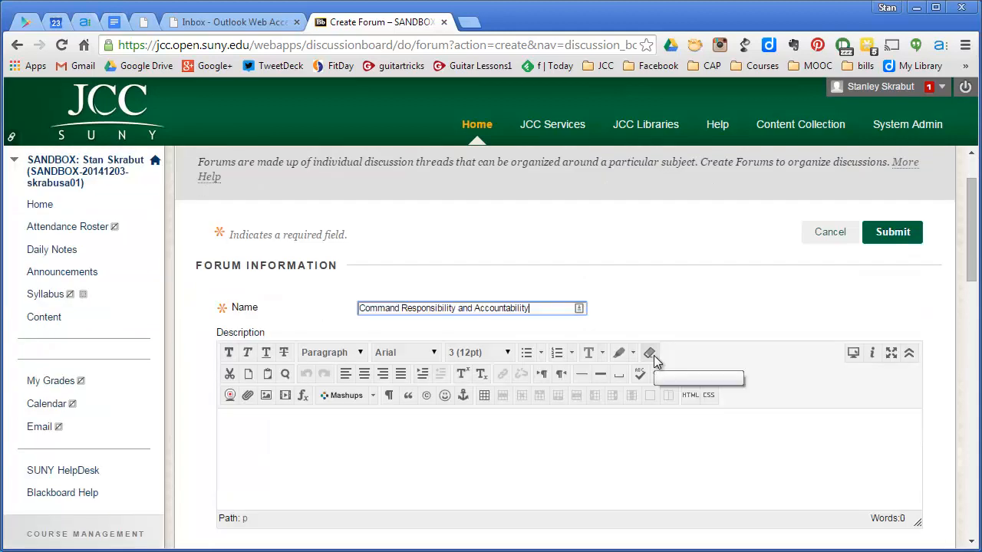
scroll(654, 355, "up", 1)
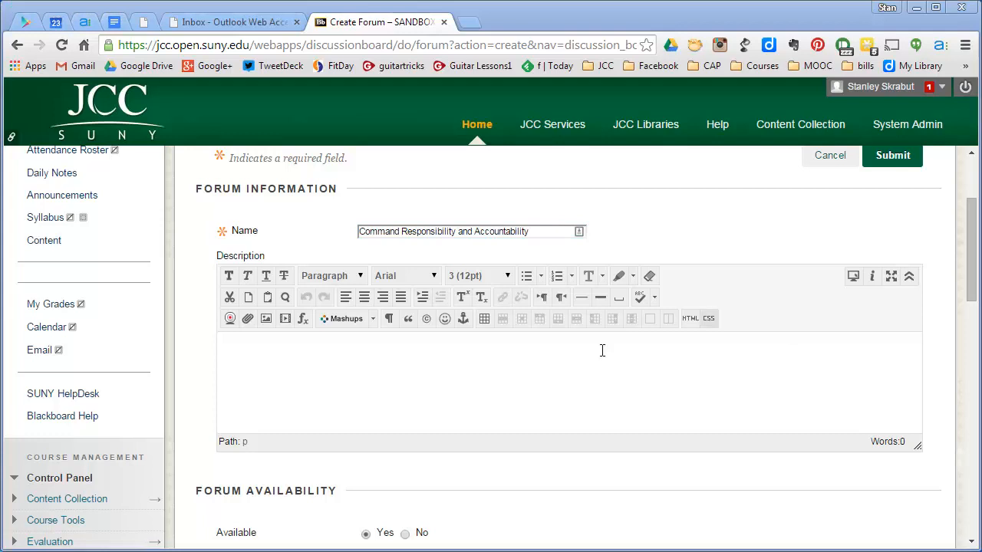
left_click(331, 356)
type("Read the student guide section on Command Responsibility and Accountability. For your initial post provide the following: 3 insights from your reading (provide something new, interesting, unexpected, etc based on your reading) Include a resource that you like external to the course that adds to the course. Include how you will apply what you have read to your role as a commander. Once complete, please add to the discussion by reading what others have posted and respond to them. Feel free to challenge the discussions and add to them, always be polite and respectful.")
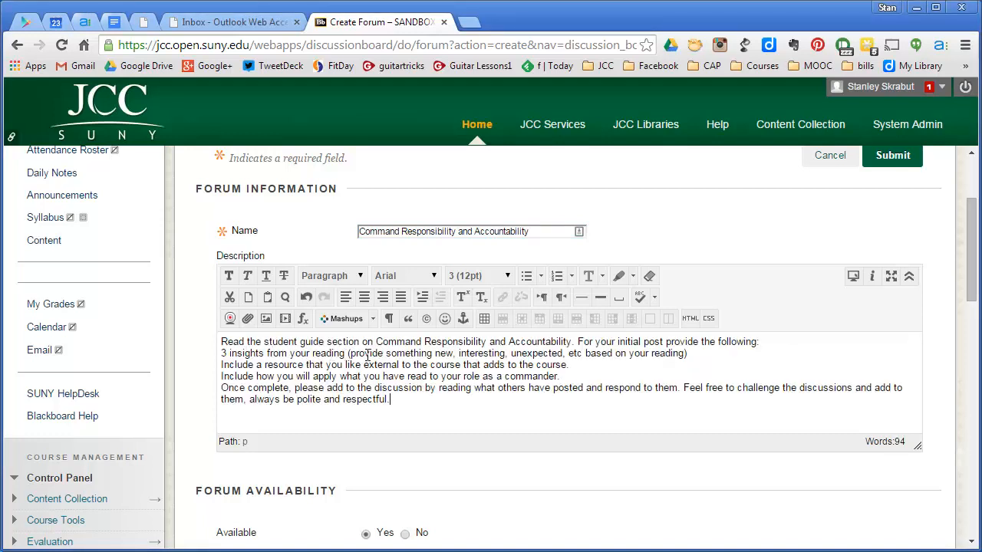
Step: Split the forum description into separate paragraphs, one for each instruction after "provide the following:"
left_click(763, 342)
key("Return")
key("Return")
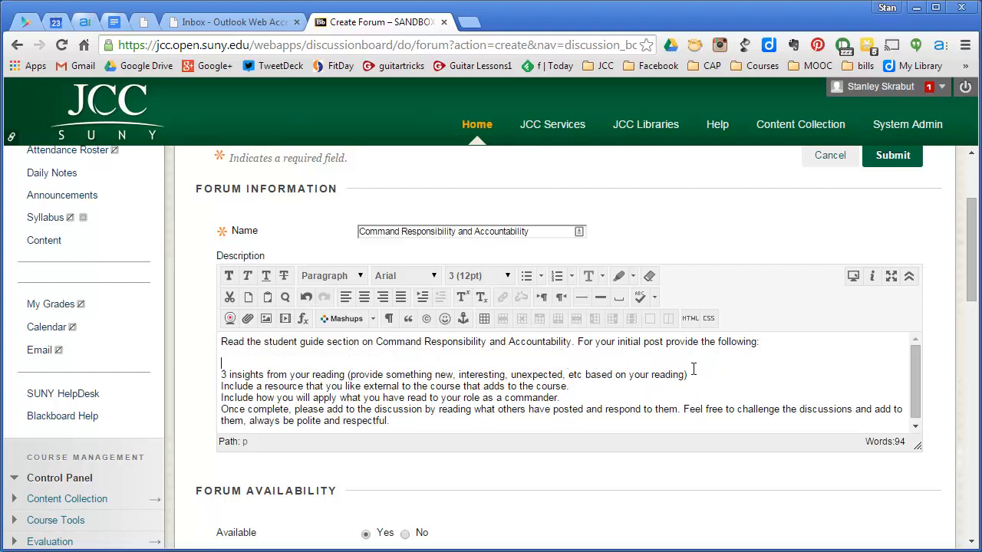
key("Delete")
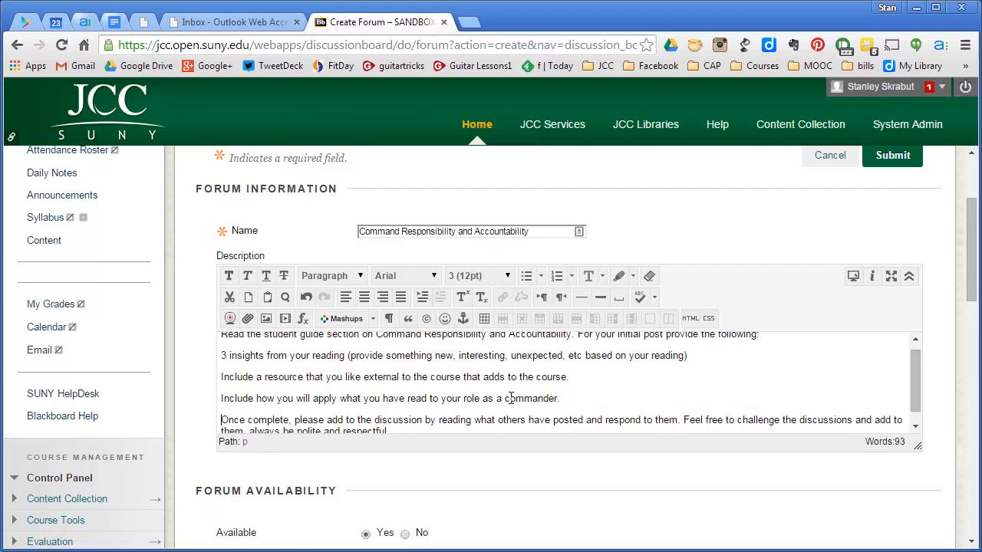
scroll(509, 398, "up", 2)
scroll(509, 397, "down", 3)
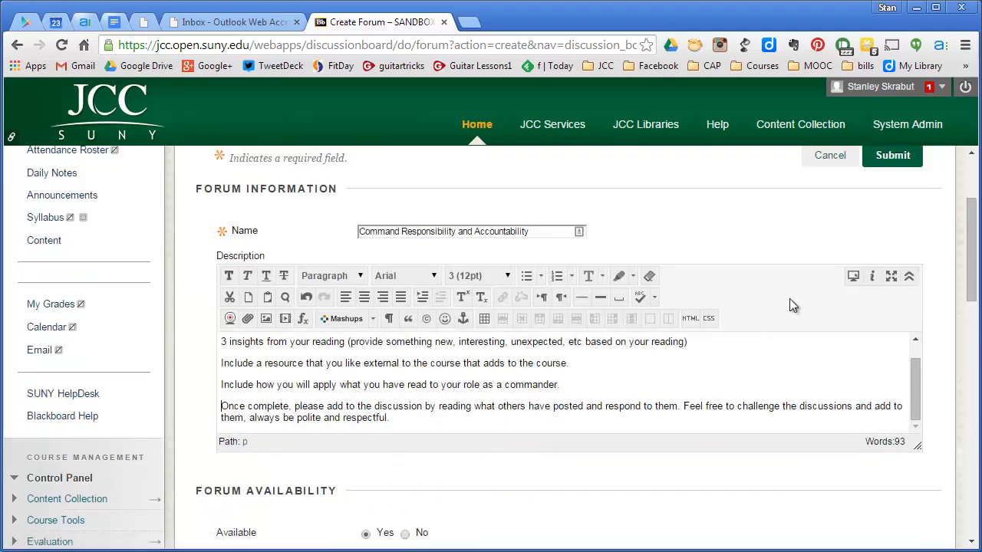
Step: Review the forum's availability, thread viewing, grading, subscription, create and edit, and additional options
left_click_drag(972, 265, 970, 344)
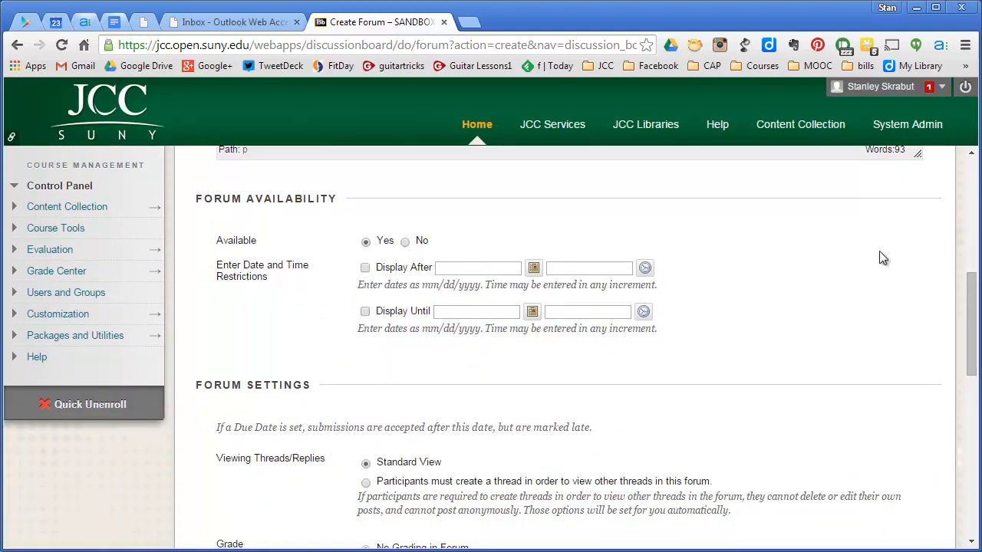
left_click_drag(971, 282, 971, 290)
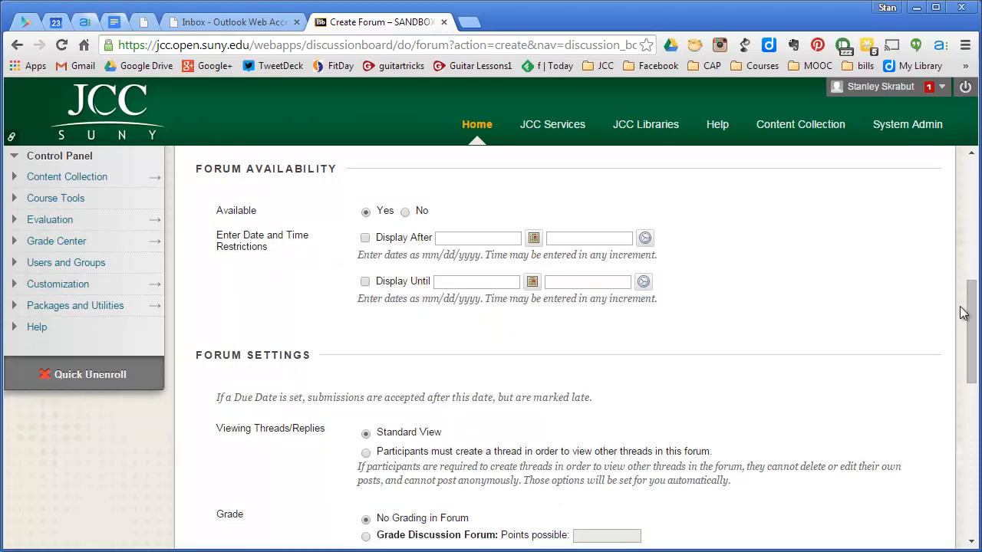
left_click_drag(972, 307, 975, 366)
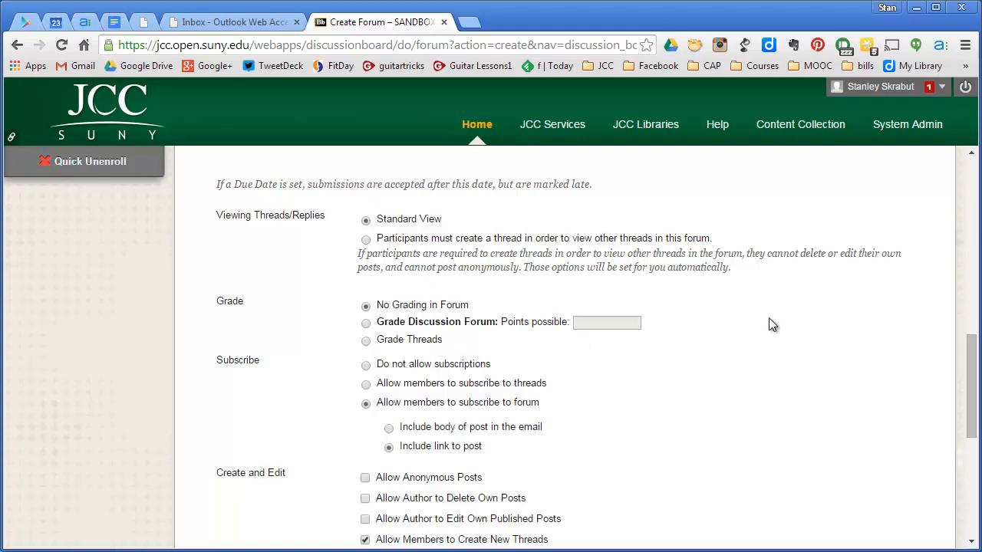
left_click_drag(973, 353, 974, 381)
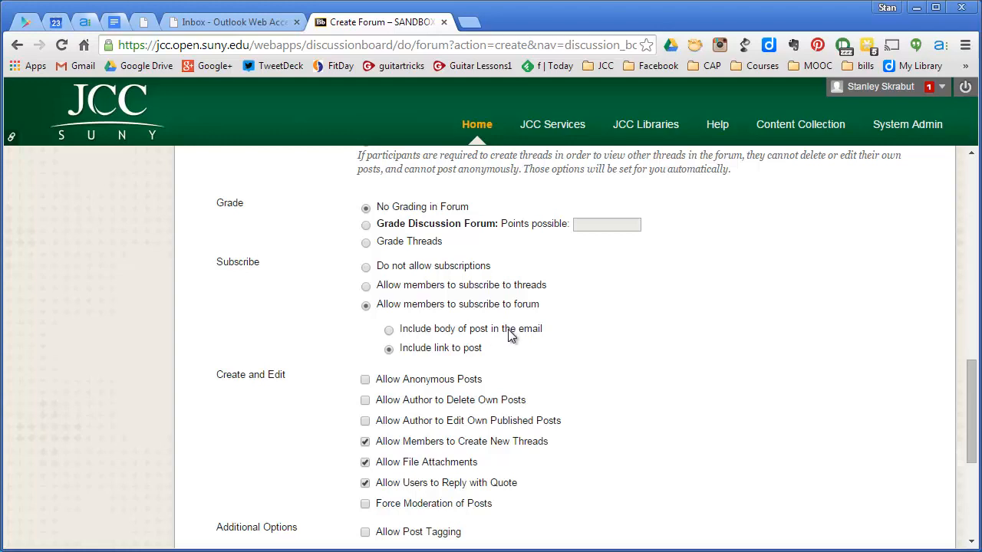
scroll(510, 335, "down", 2)
scroll(511, 335, "up", 1)
scroll(510, 335, "down", 1)
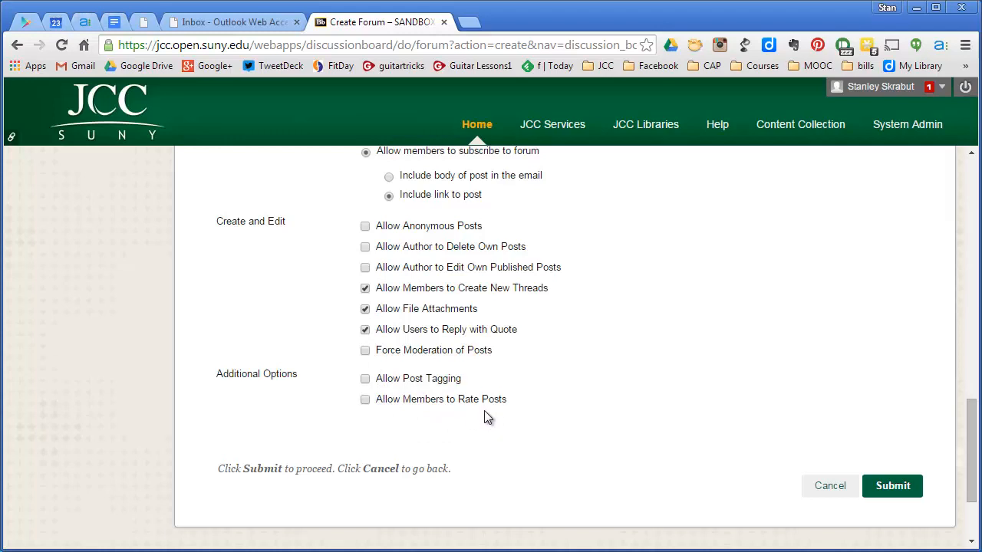
scroll(561, 376, "up", 2)
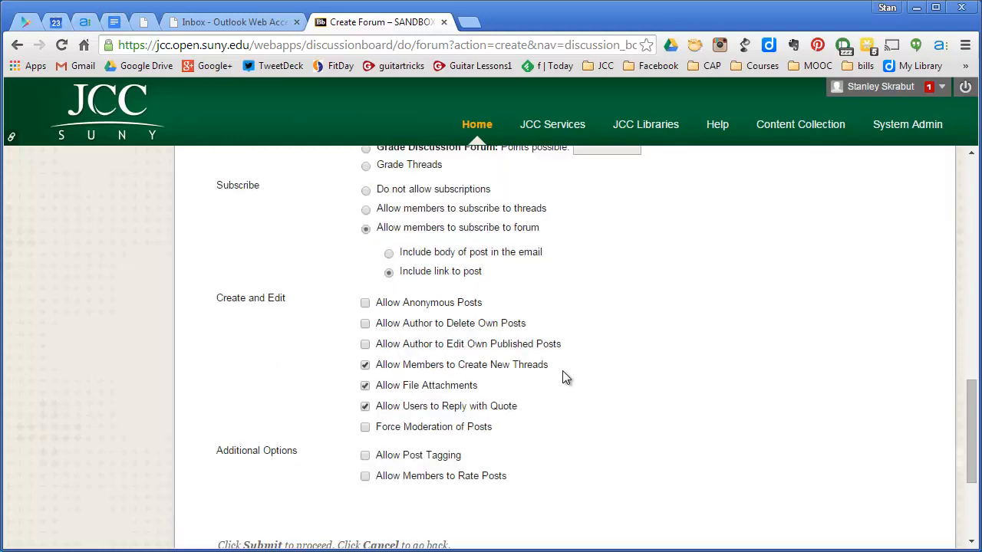
scroll(564, 377, "down", 2)
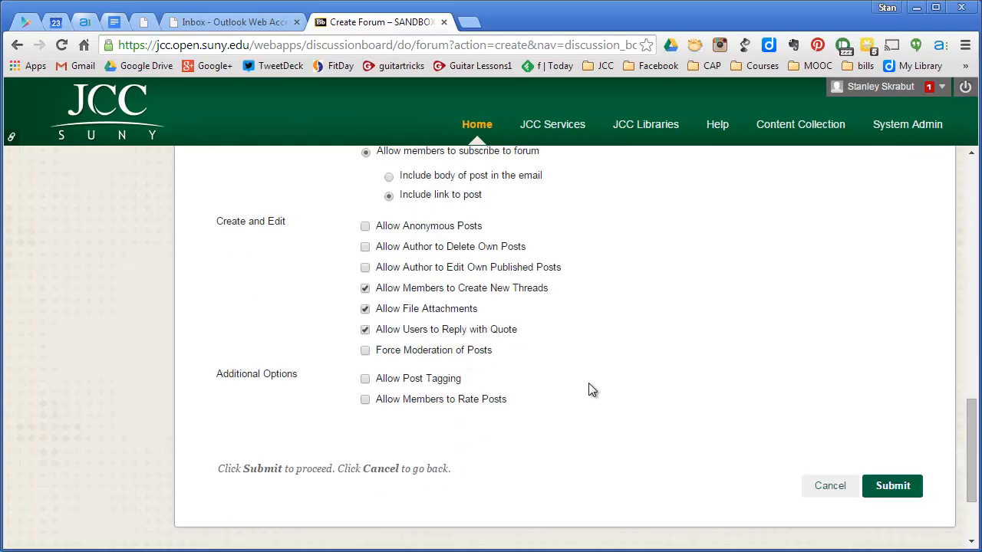
Step: Submit the new forum with its default settings and open it from the discussion board list
left_click(898, 488)
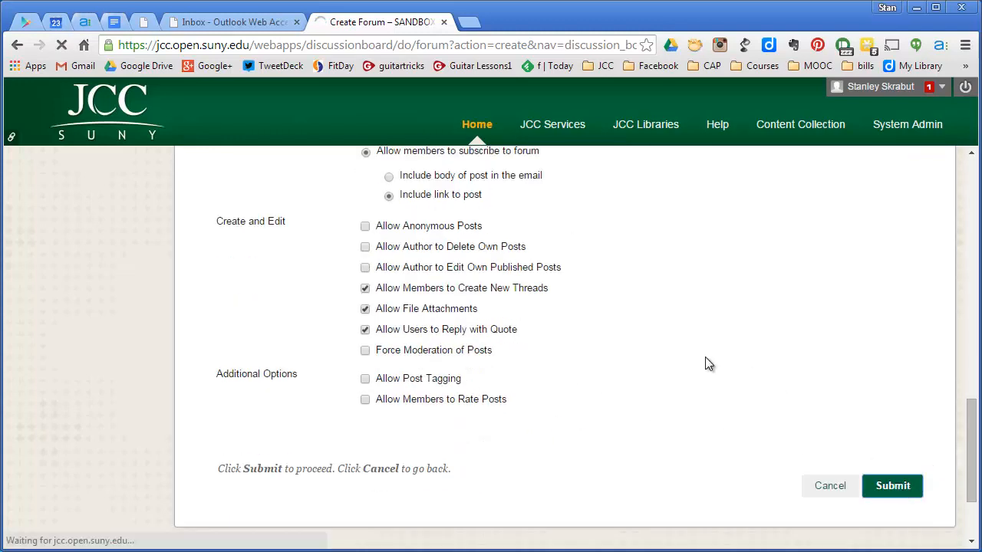
scroll(575, 359, "down", 2)
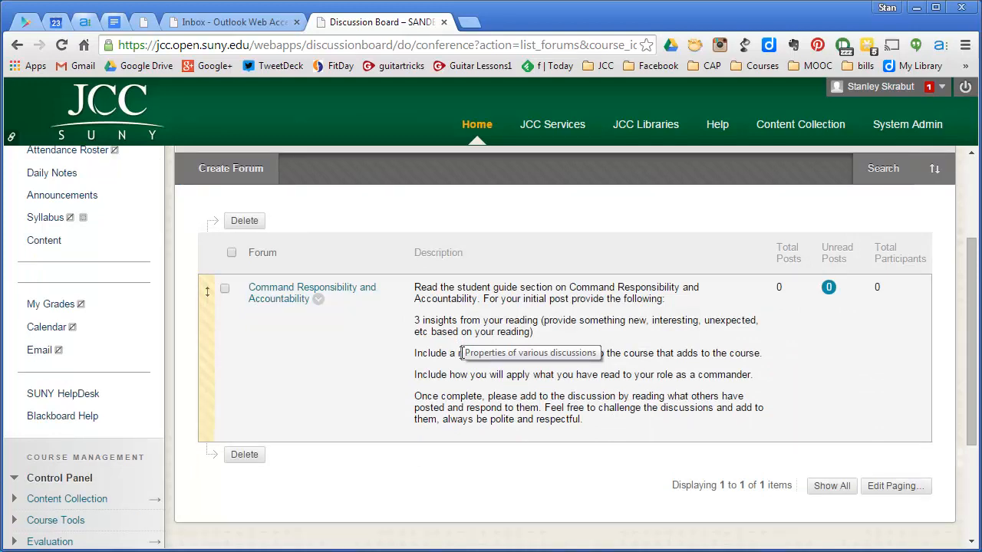
left_click(274, 292)
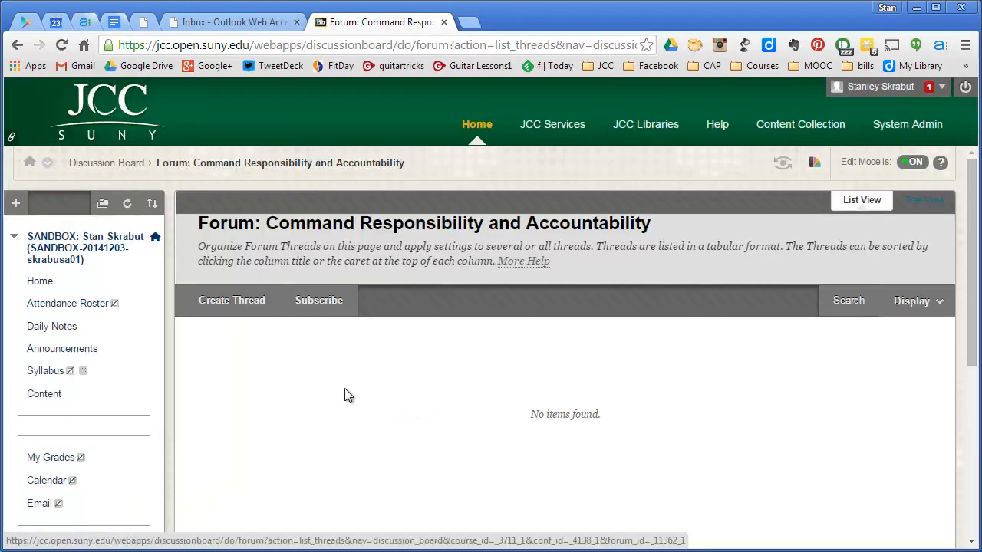
scroll(344, 394, "down", 1)
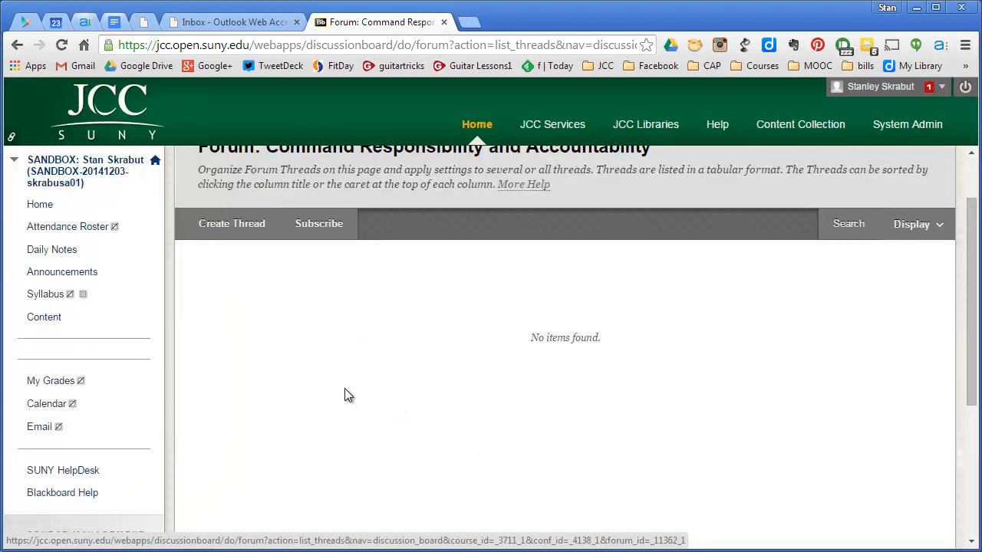
Step: Start a new thread in the Command Responsibility and Accountability forum with the subject "My first thread"
left_click(239, 231)
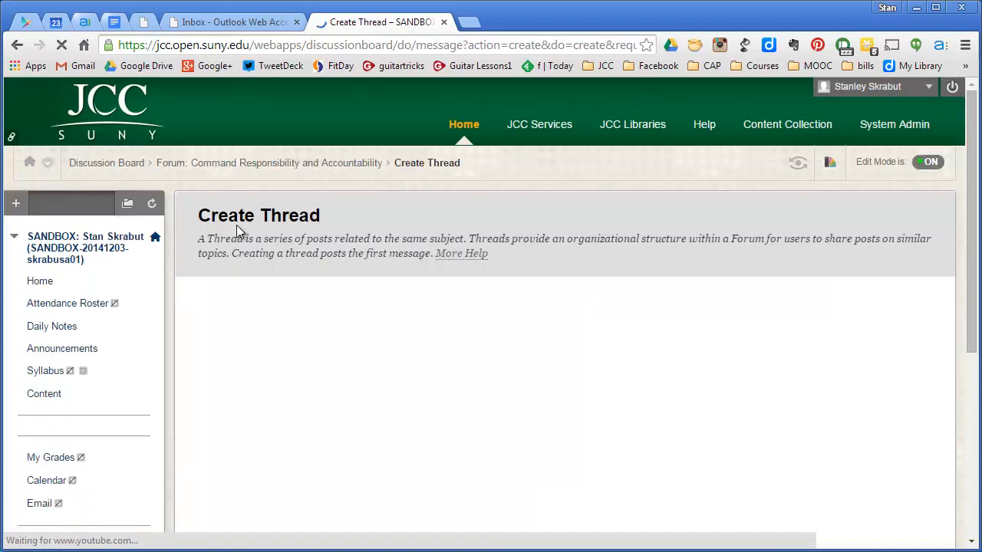
scroll(479, 319, "down", 2)
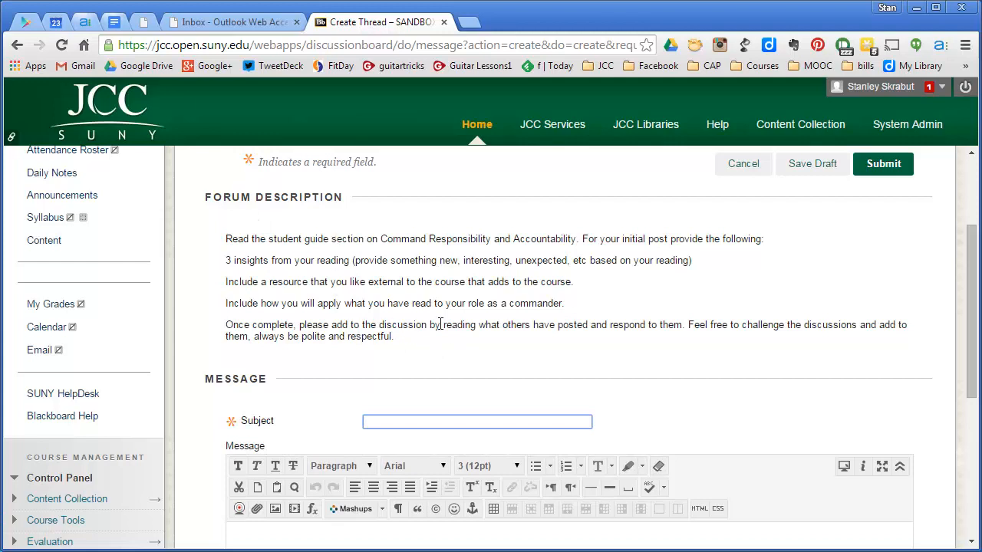
scroll(441, 326, "down", 1)
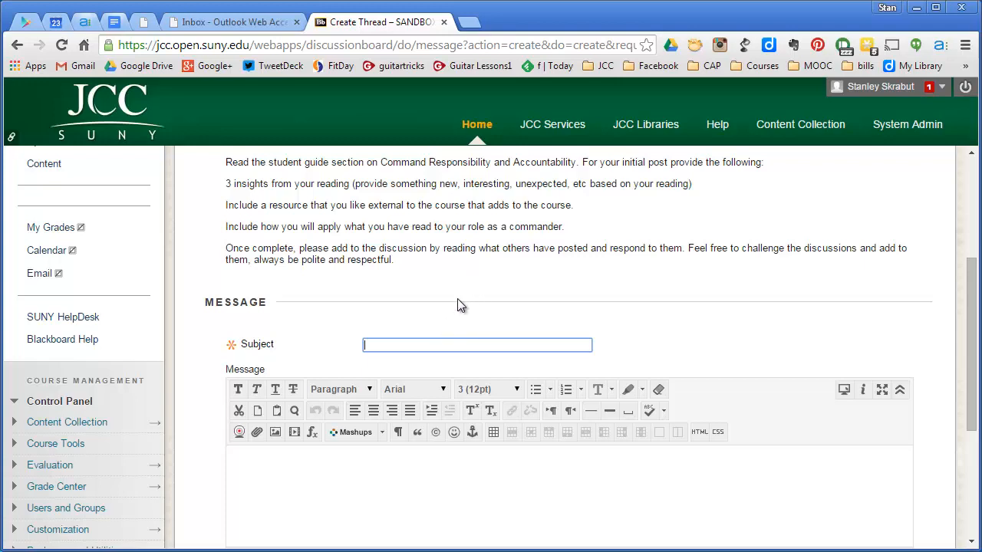
type("My first thread")
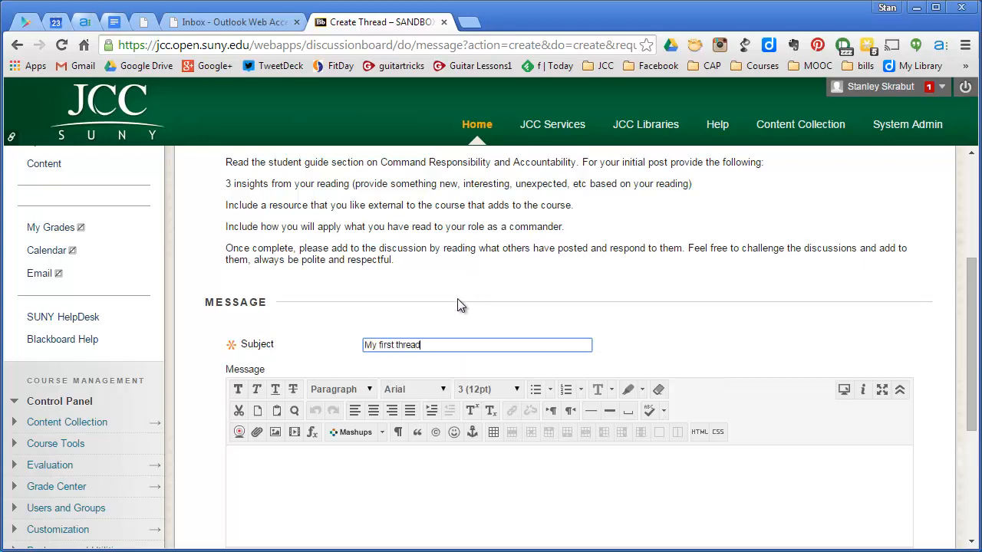
Step: Enter "Blah, blah, blah" as the thread's message and submit the thread without attachments
left_click(335, 474)
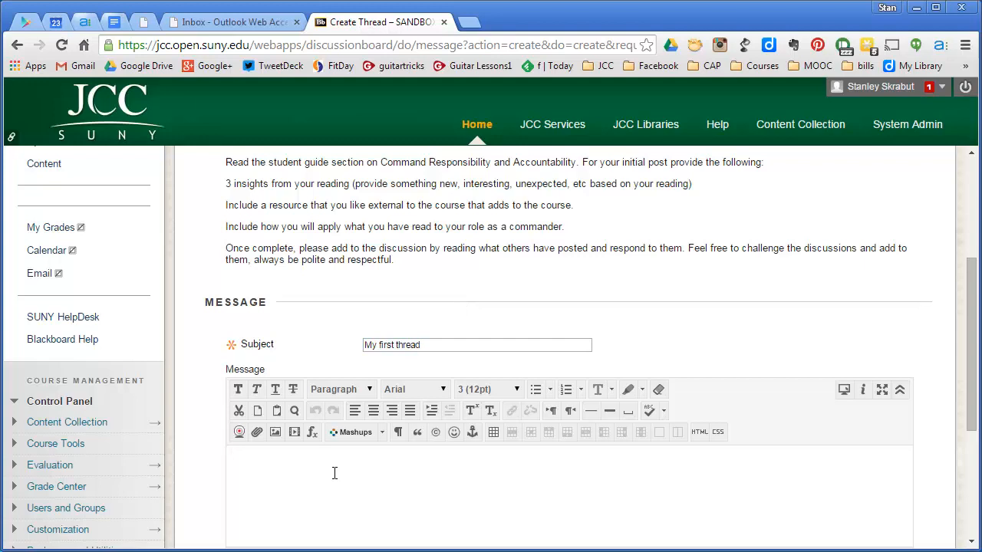
type("Blah, blah, blah")
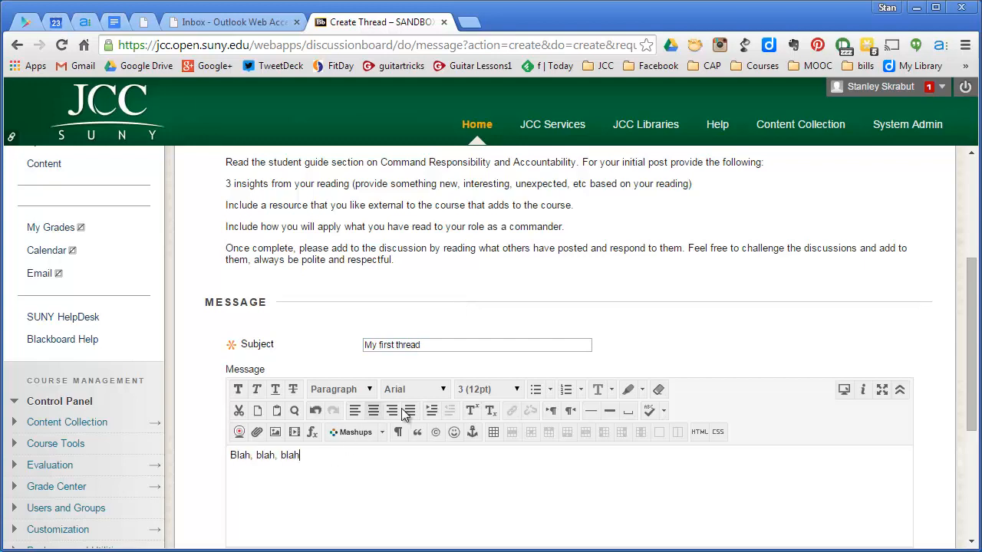
scroll(404, 418, "down", 3)
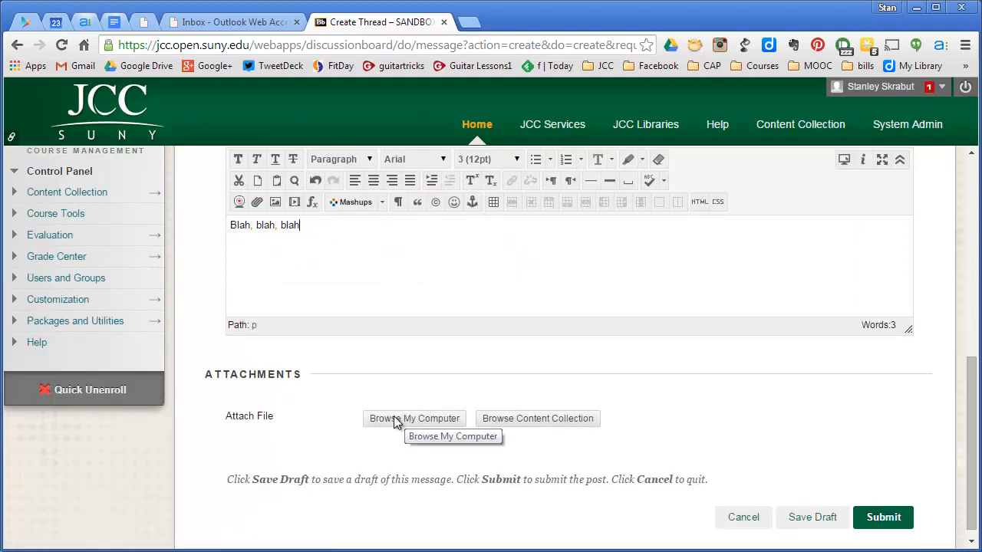
left_click(883, 517)
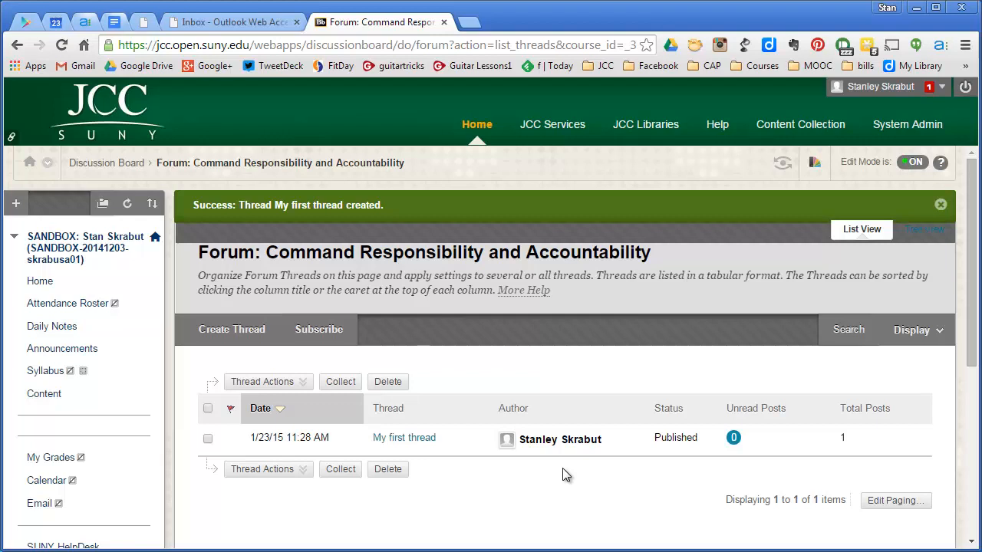
Step: Open the Course Discussions link from the course's Content area and review the forum listed there
left_click(46, 397)
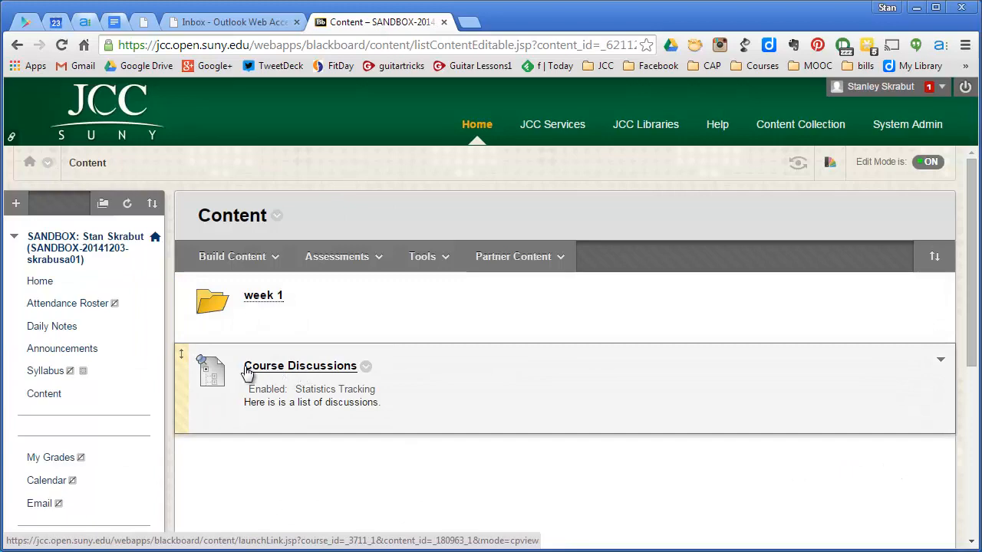
left_click(299, 371)
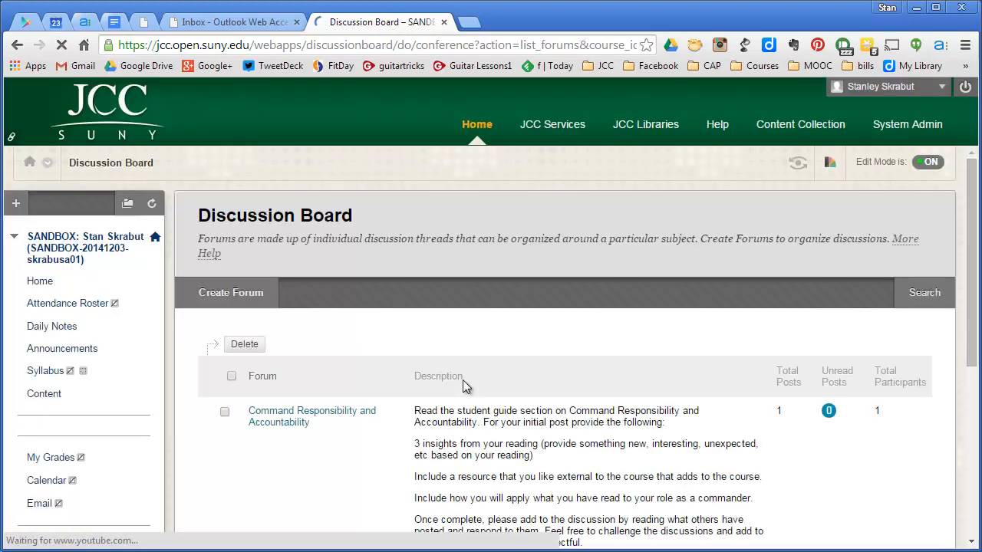
scroll(423, 383, "down", 2)
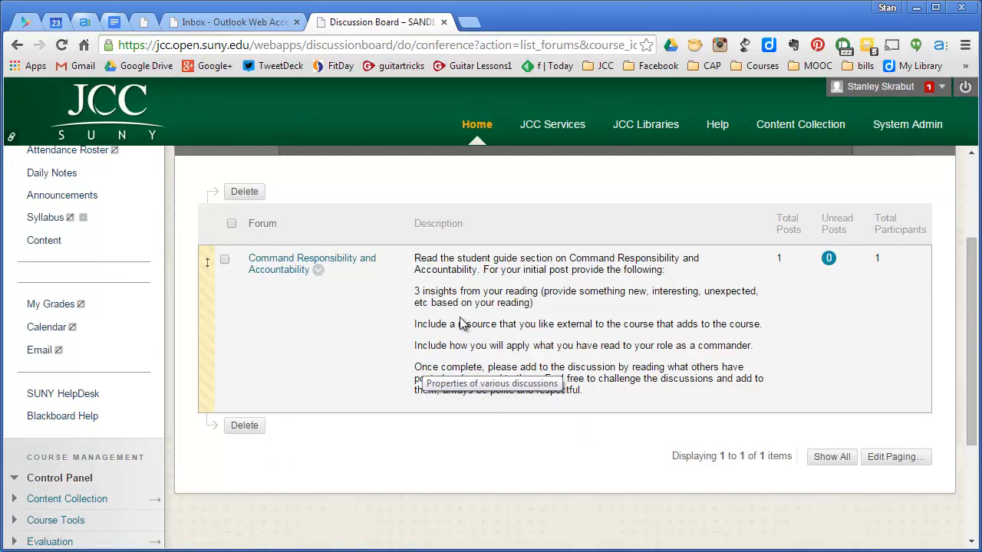
scroll(460, 317, "up", 2)
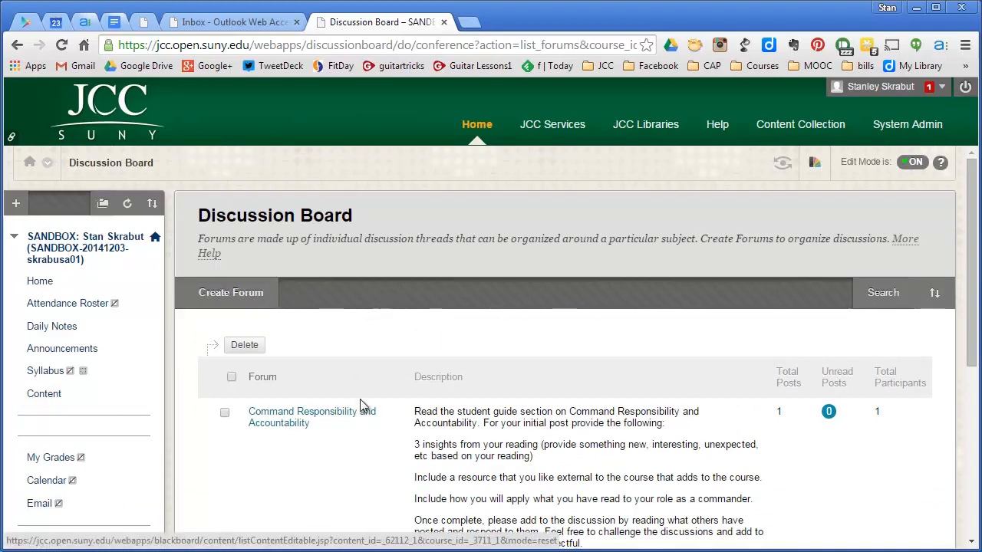
scroll(385, 414, "down", 2)
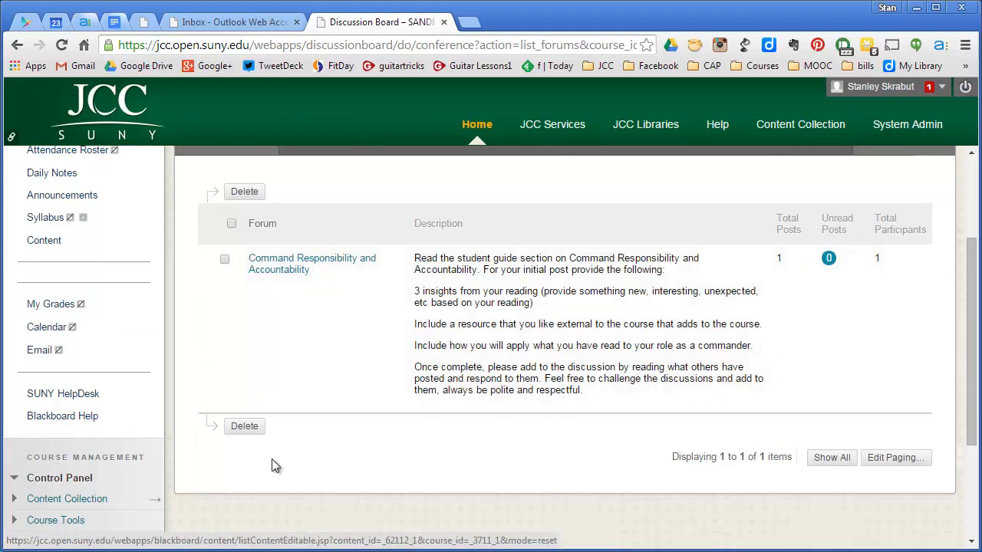
scroll(397, 272, "up", 2)
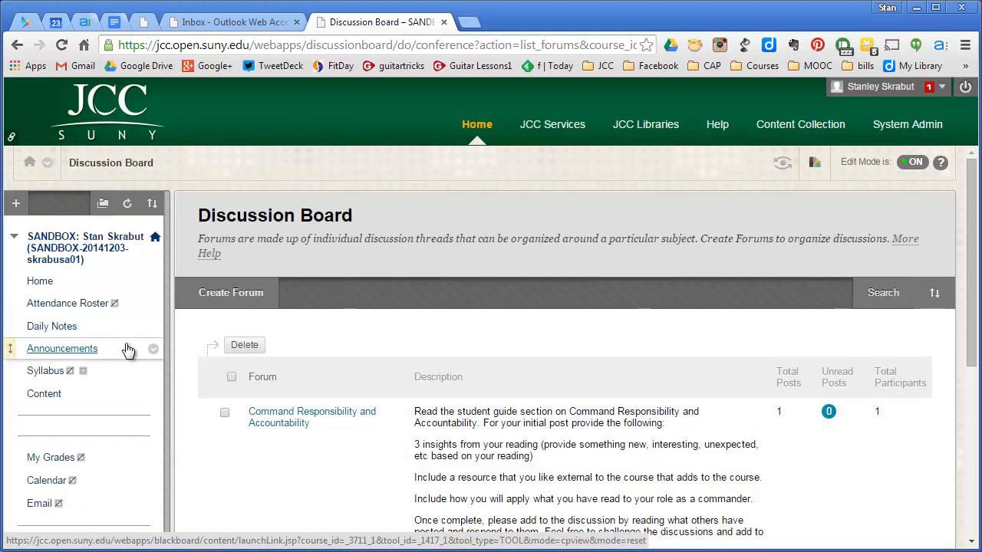
Step: View the main course discussion board through the course management tools, then return to the Content area
scroll(128, 351, "down", 3)
scroll(128, 351, "down", 2)
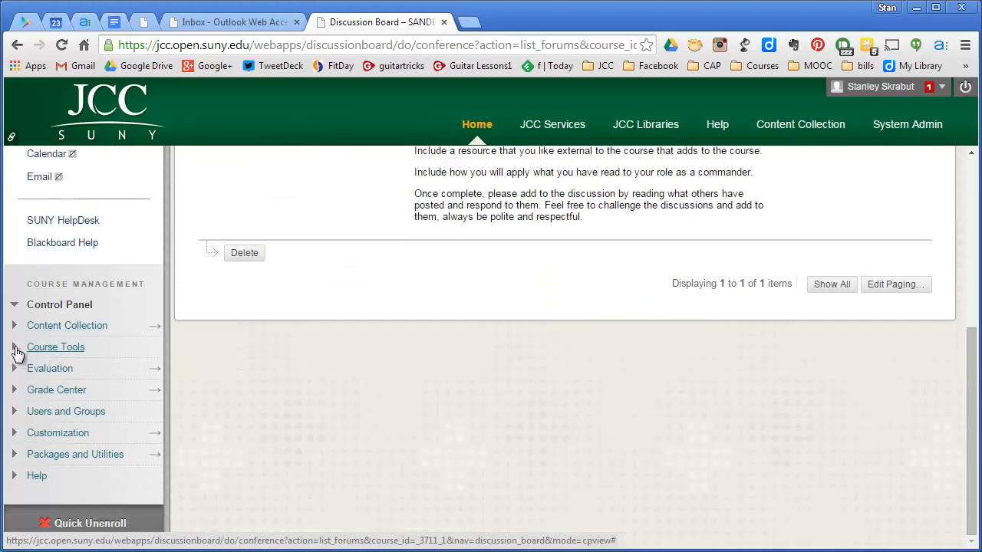
left_click(15, 347)
left_click(52, 495)
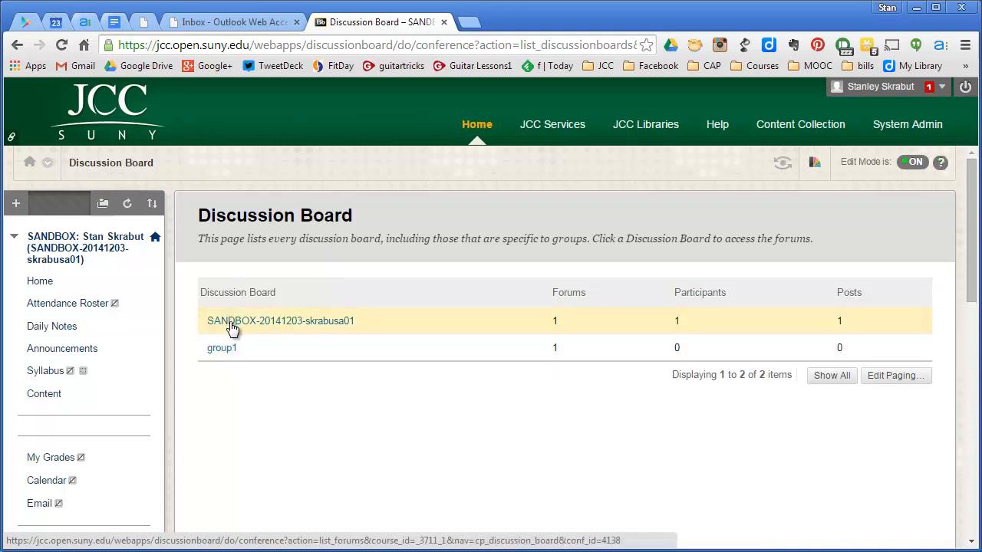
left_click(248, 324)
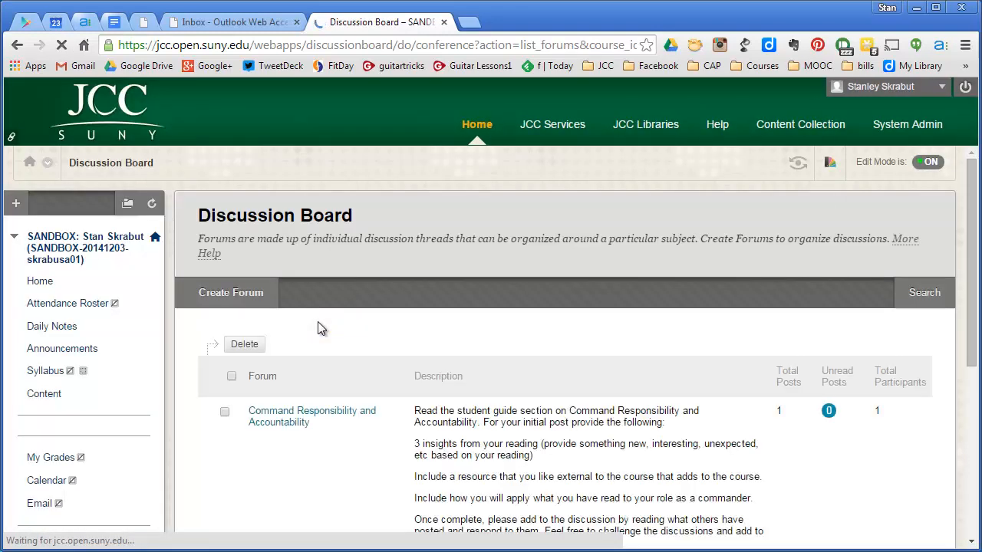
scroll(430, 269, "down", 2)
scroll(428, 271, "up", 1)
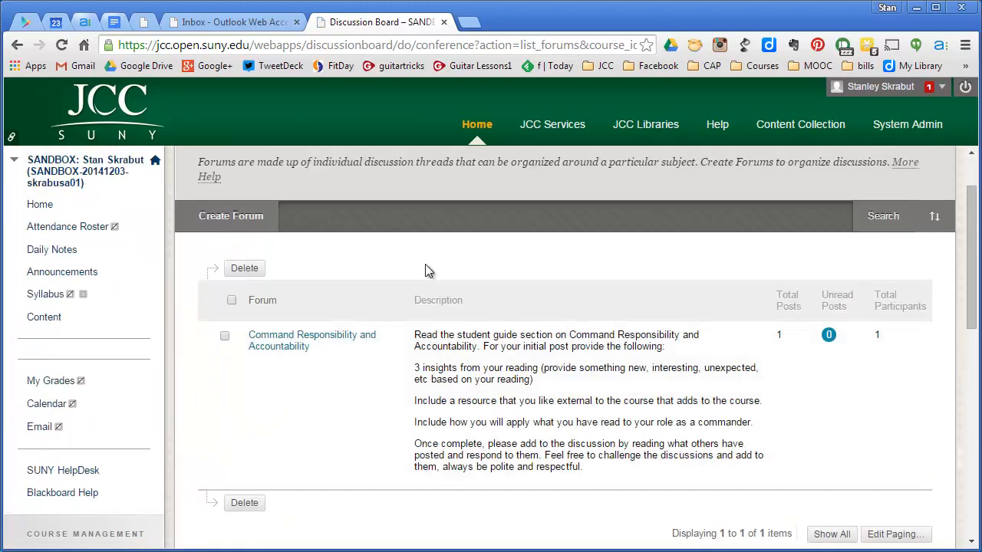
scroll(432, 284, "up", 1)
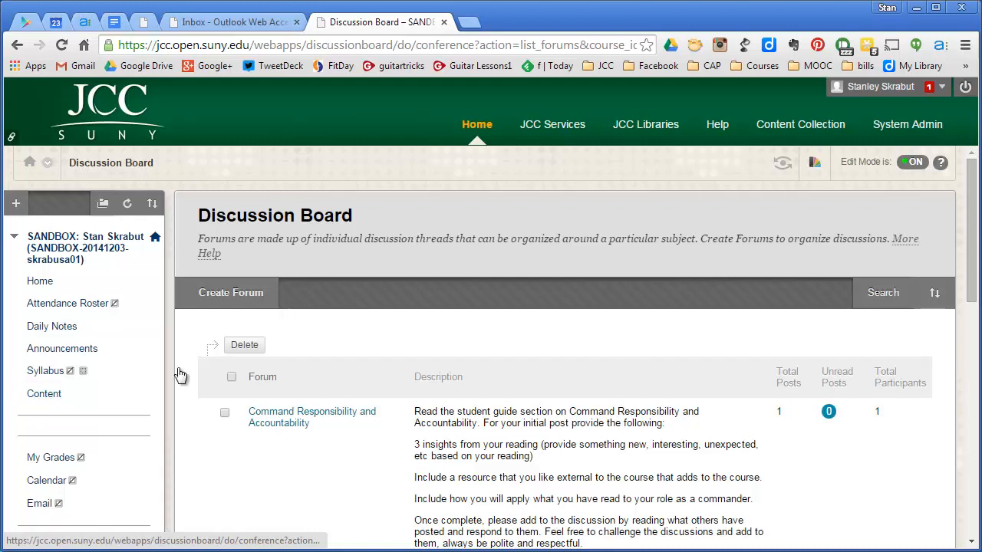
left_click(44, 394)
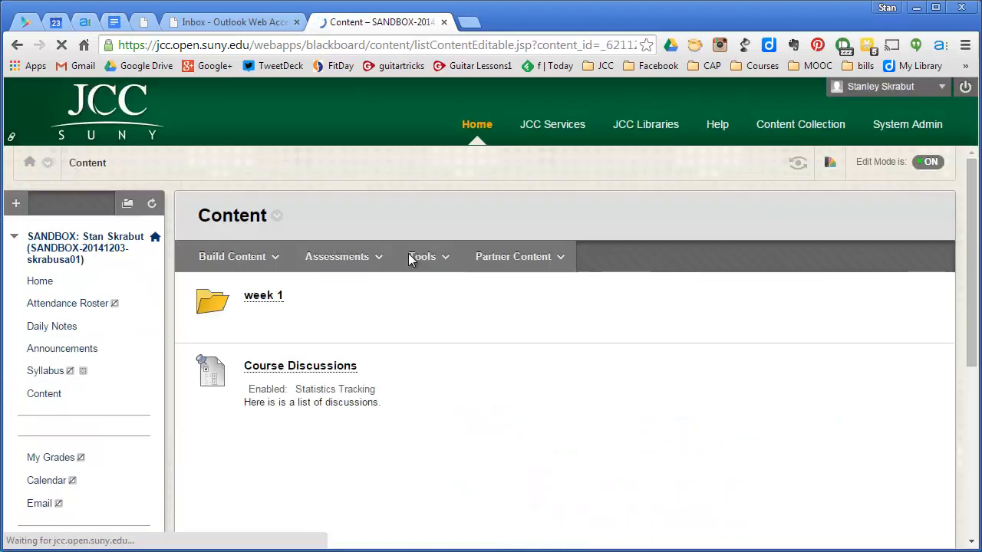